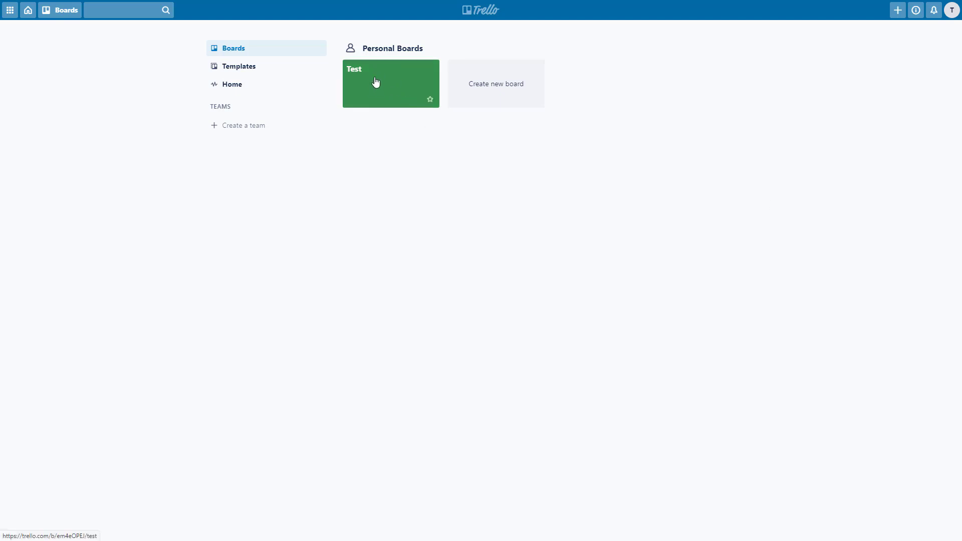
View the lists and cards on the Test board, and return to the boards overview
{"action": "left_click", "coordinate": [403, 79]}
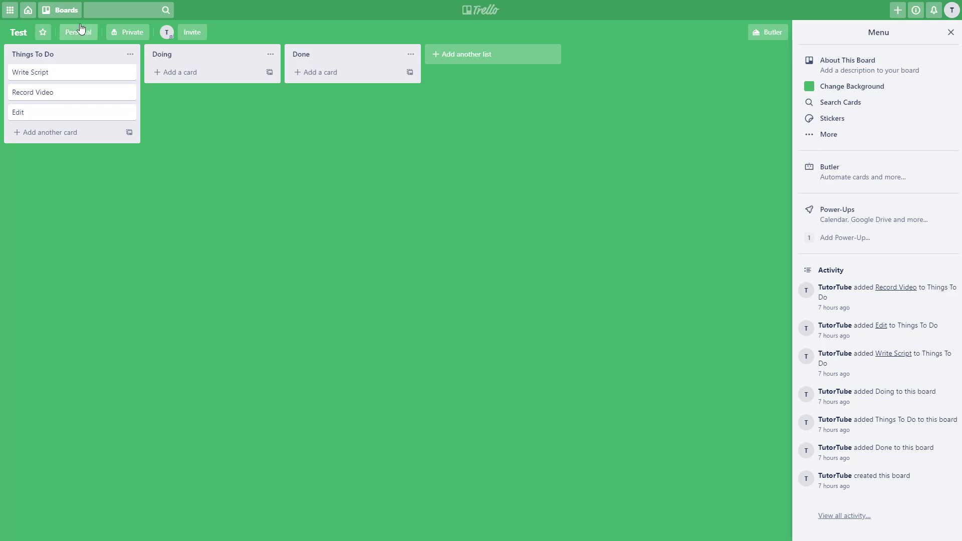
{"action": "left_click", "coordinate": [29, 17]}
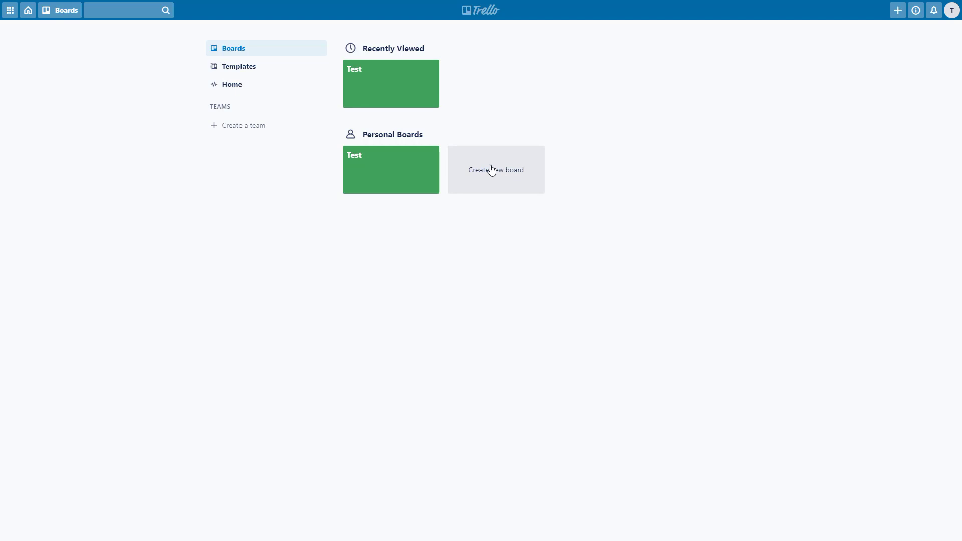
Create a private board from the Freelance Branding Project template in the Design category, keeping its title, cards and template cards
{"action": "left_click", "coordinate": [237, 70]}
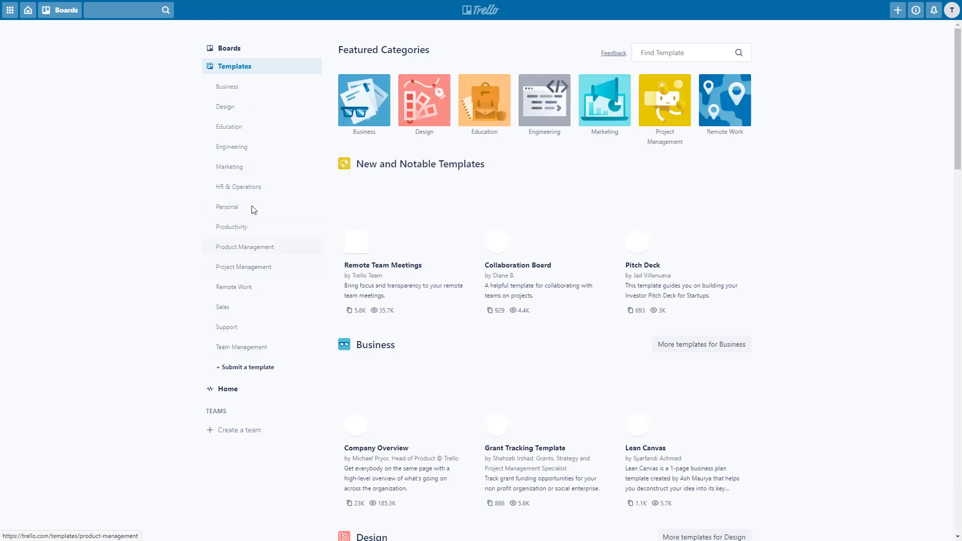
{"action": "left_click", "coordinate": [246, 116]}
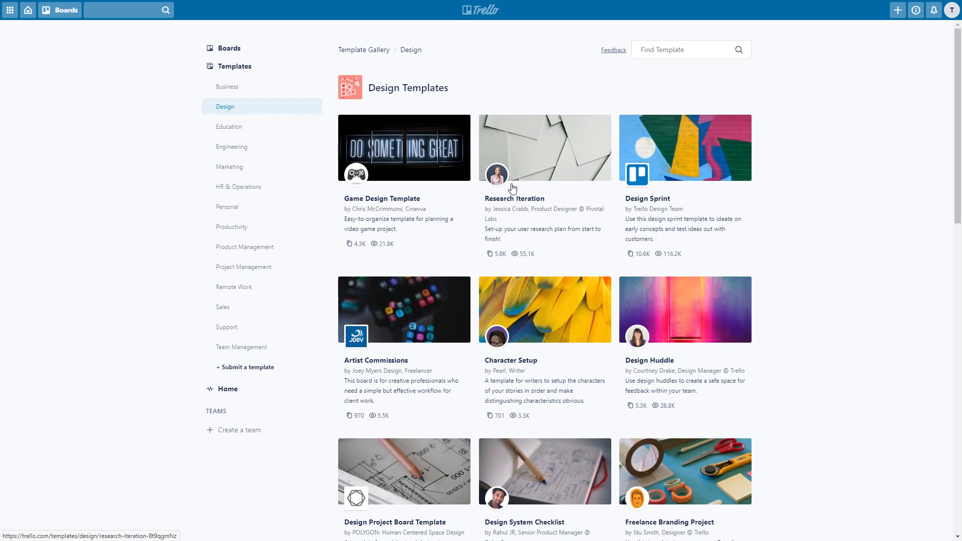
{"action": "scroll", "coordinate": [493, 266], "scroll_direction": "down", "scroll_amount": 6}
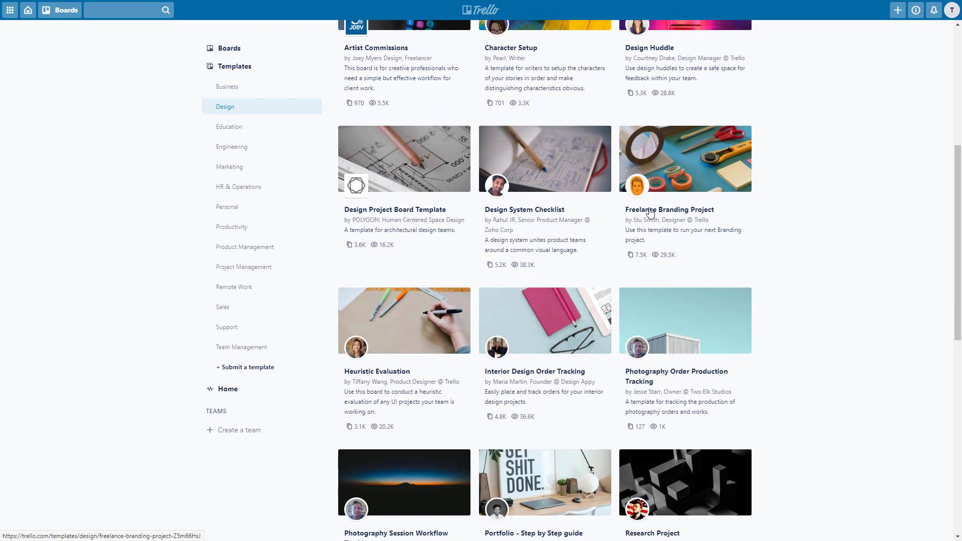
{"action": "left_click", "coordinate": [673, 151]}
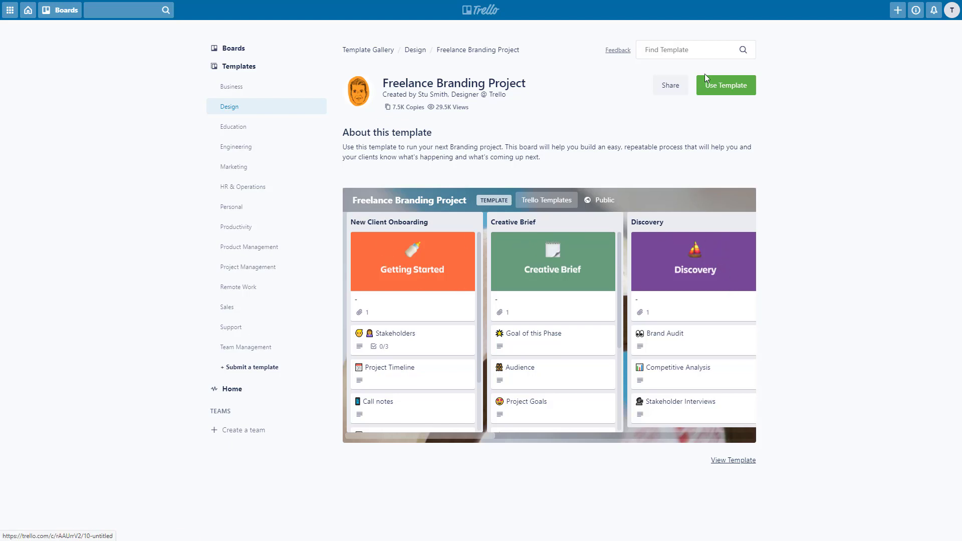
{"action": "left_click", "coordinate": [722, 88]}
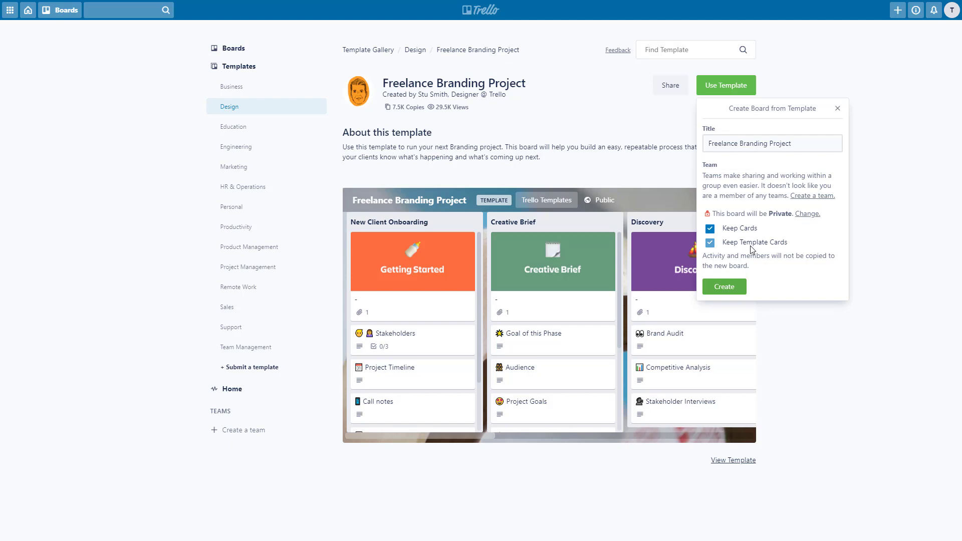
{"action": "left_click", "coordinate": [734, 290]}
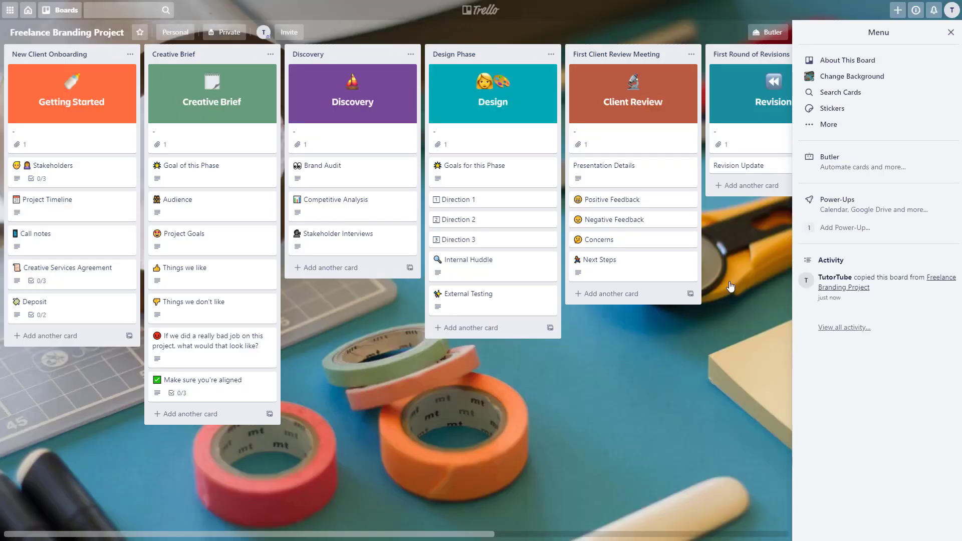
Hide the board menu, look through the board's lists up to Final Handoff, and return to the boards overview
{"action": "left_click", "coordinate": [951, 33]}
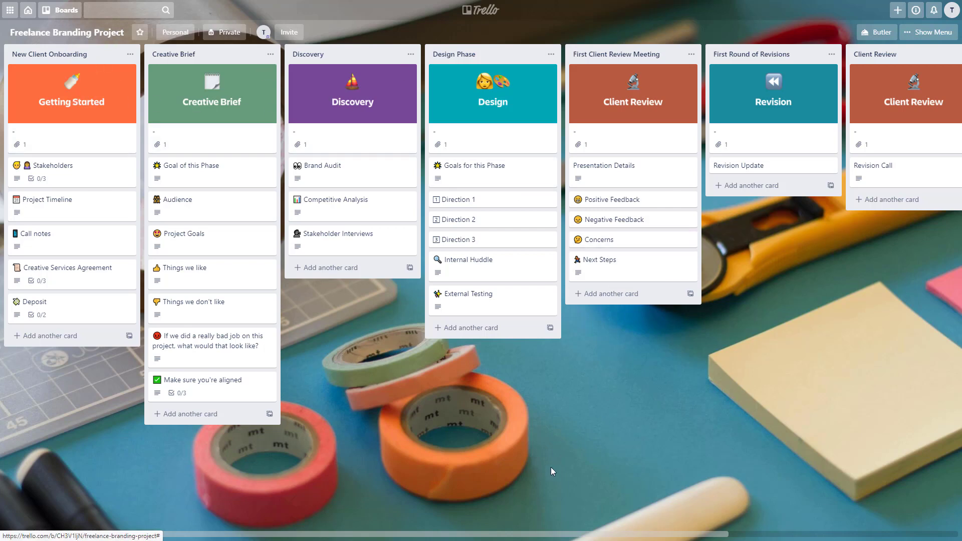
{"action": "left_click_drag", "start_coordinate": [531, 537], "coordinate": [694, 488]}
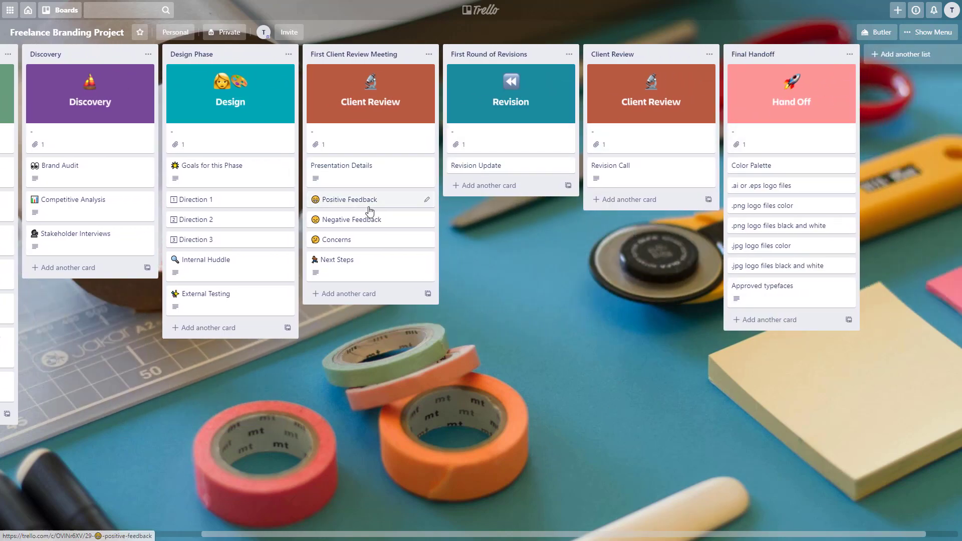
{"action": "left_click_drag", "start_coordinate": [760, 535], "coordinate": [528, 535]}
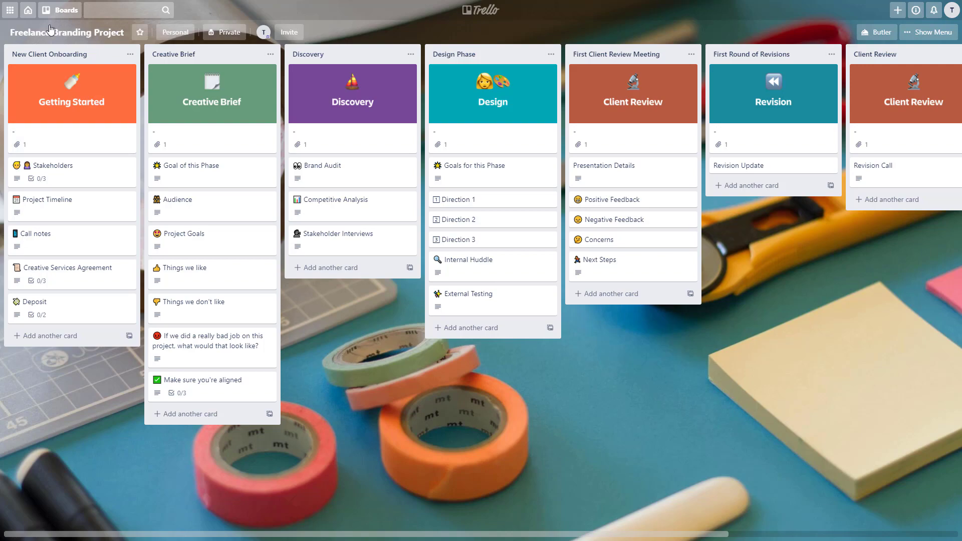
{"action": "left_click", "coordinate": [27, 11]}
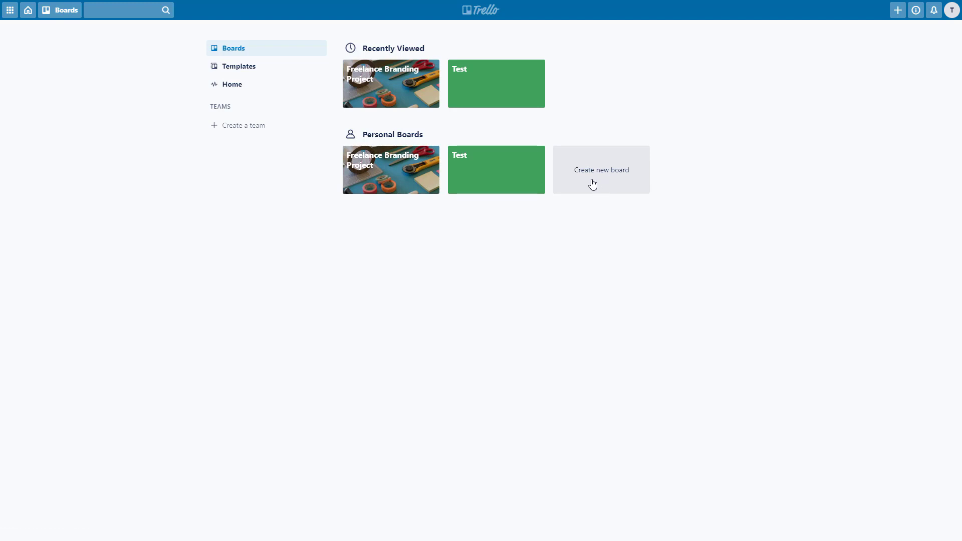
View the other Atlassian products available to switch to, and return to the boards overview
{"action": "left_click", "coordinate": [14, 13]}
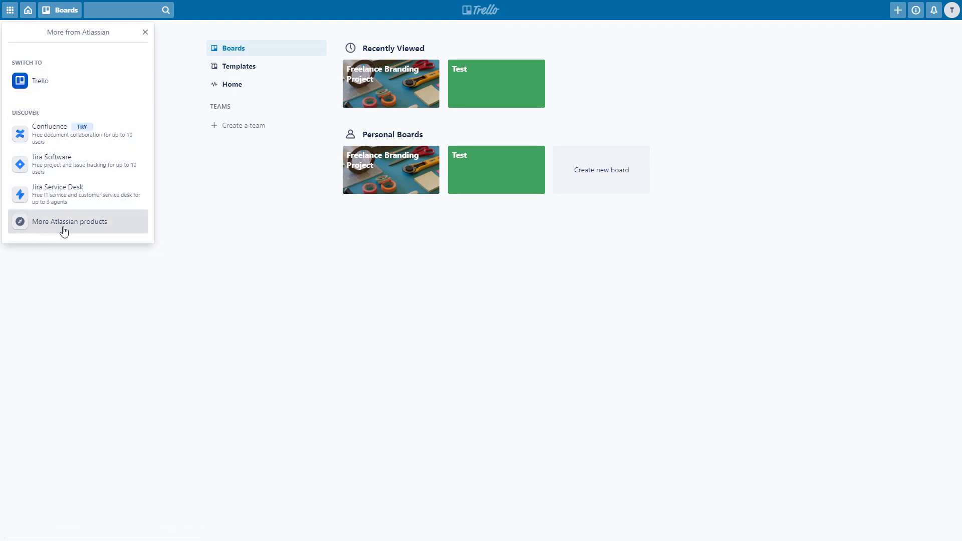
{"action": "left_click", "coordinate": [173, 201]}
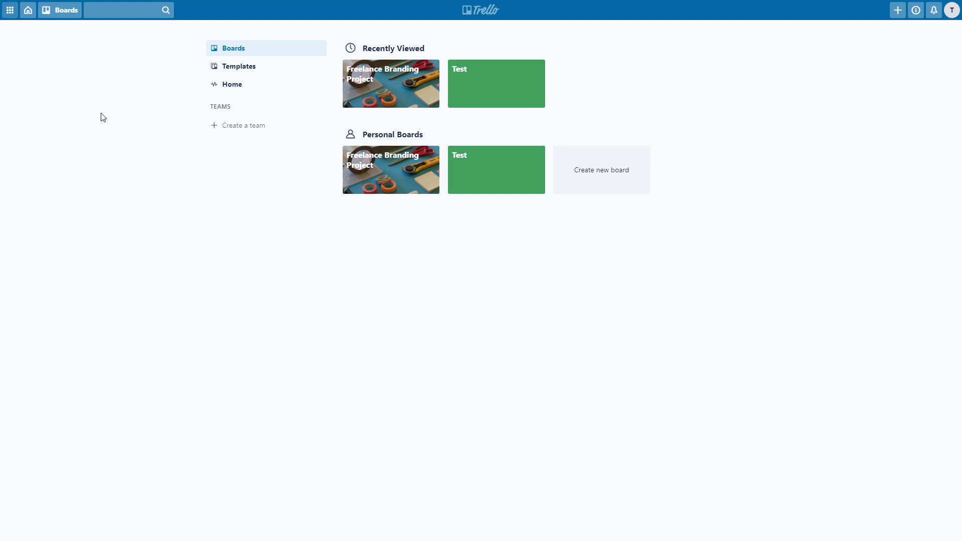
{"action": "left_click", "coordinate": [28, 12]}
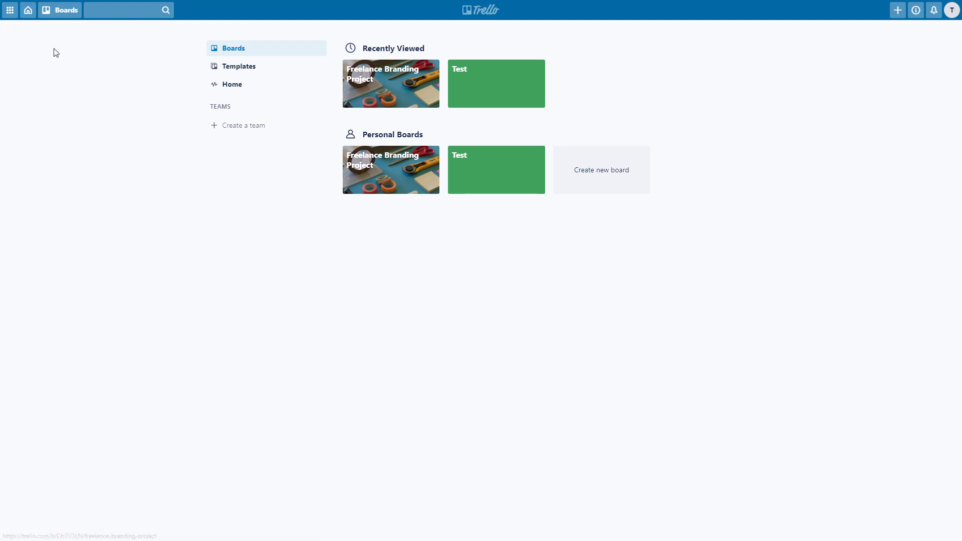
Search the boards by name for "test", and check the saved searches of the general search
{"action": "left_click", "coordinate": [56, 12]}
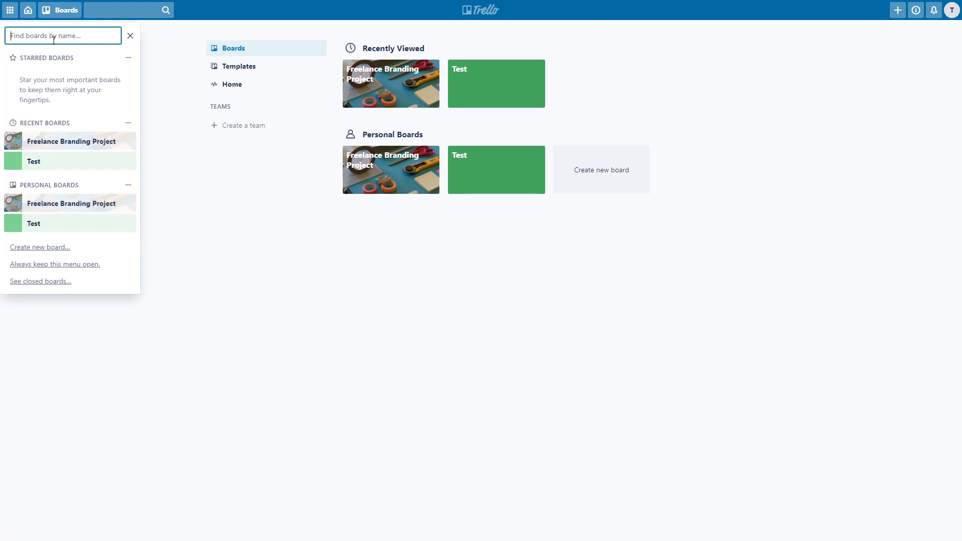
{"action": "type", "text": "test"}
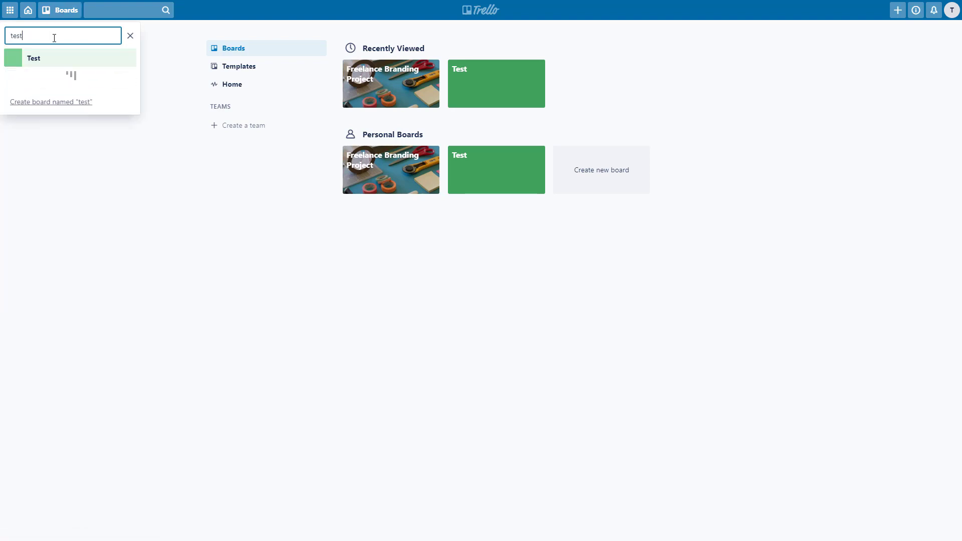
{"action": "left_click", "coordinate": [111, 194]}
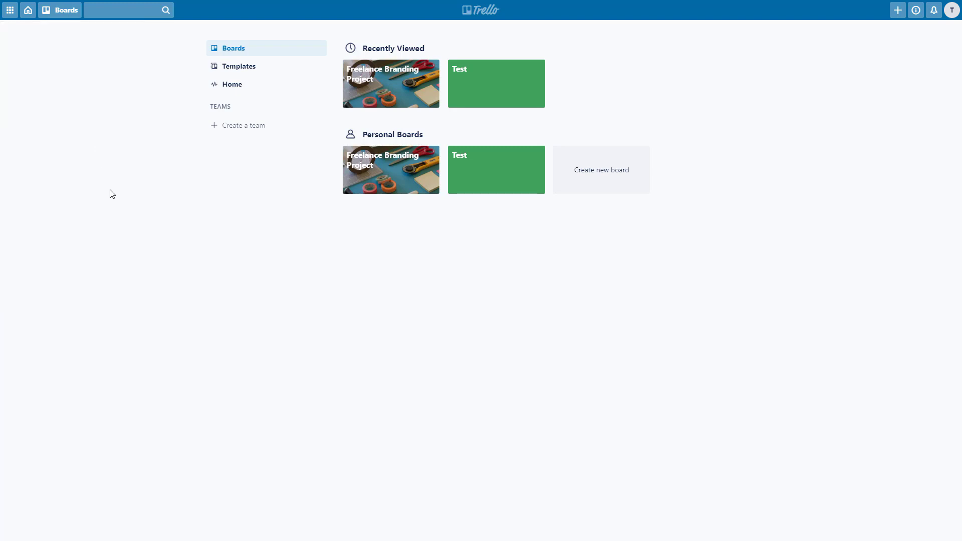
{"action": "left_click", "coordinate": [94, 9]}
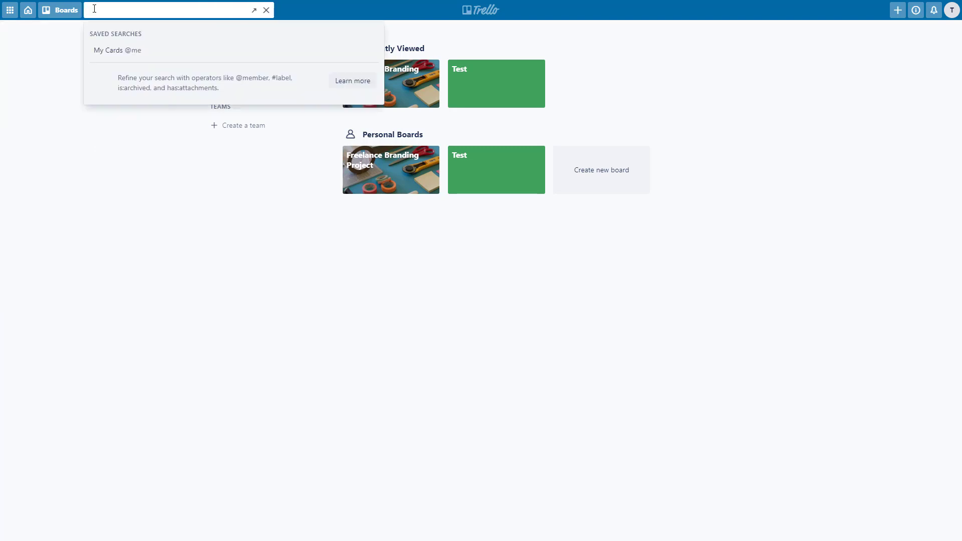
{"action": "left_click", "coordinate": [887, 165]}
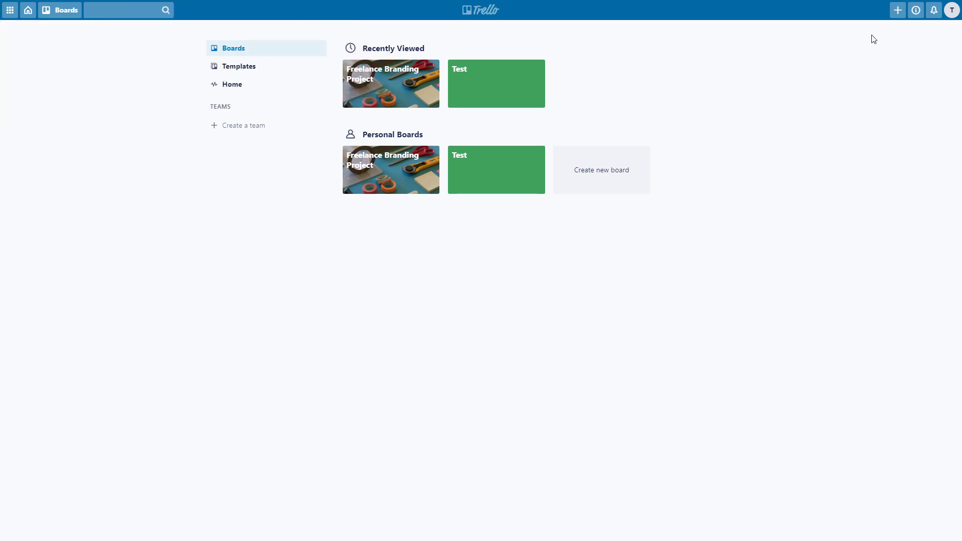
Look at the creation options, the information tips and the notifications
{"action": "left_click", "coordinate": [898, 11]}
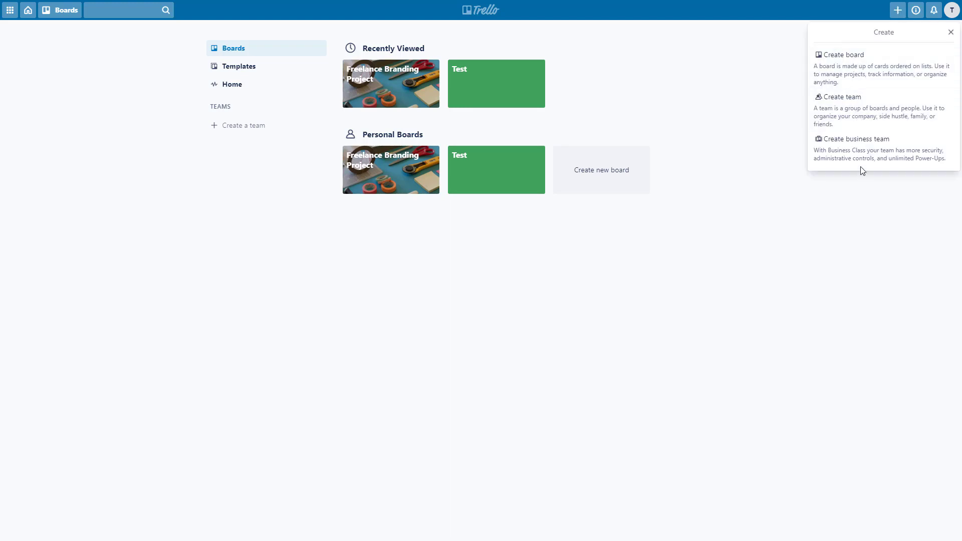
{"action": "left_click", "coordinate": [917, 12]}
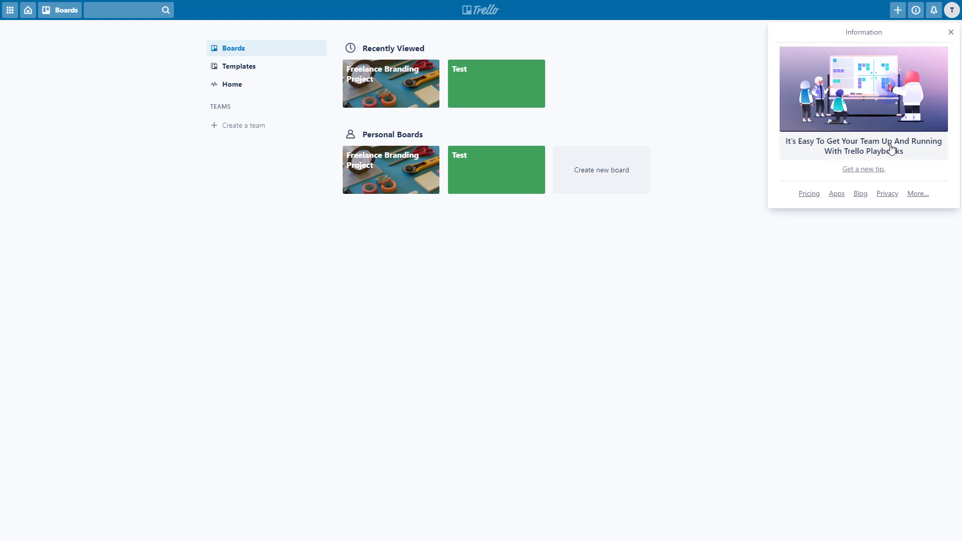
{"action": "left_click", "coordinate": [935, 11]}
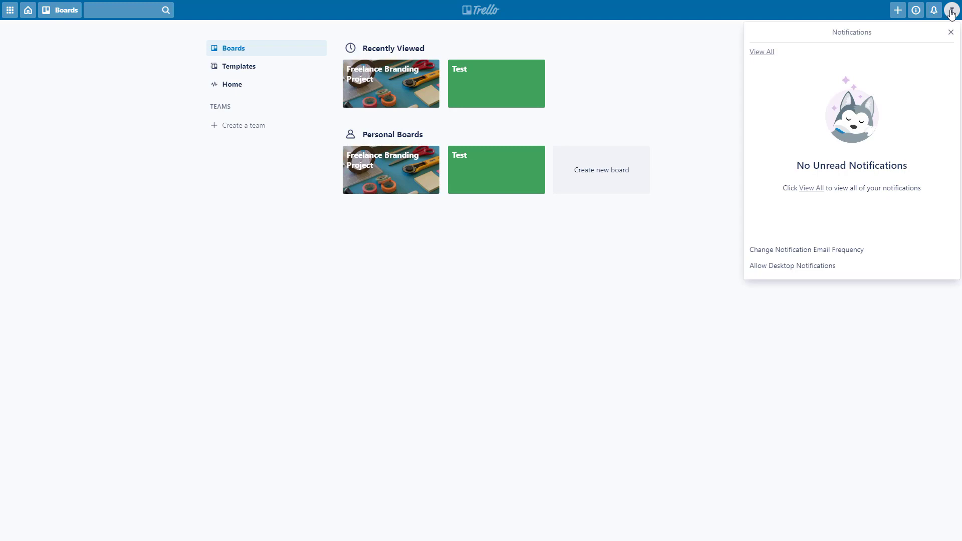
Review the account's settings page from beginning to end, and return to the boards overview
{"action": "left_click", "coordinate": [952, 12]}
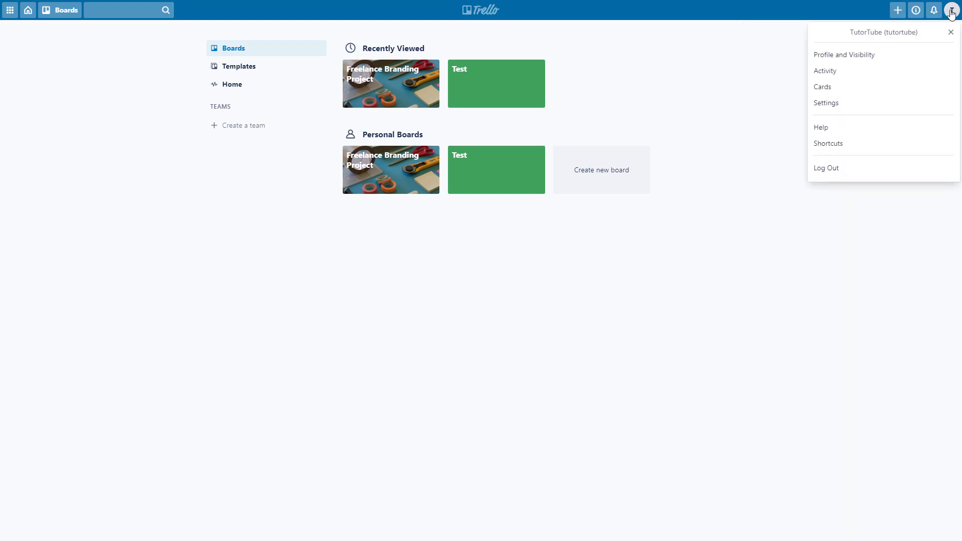
{"action": "left_click", "coordinate": [844, 109]}
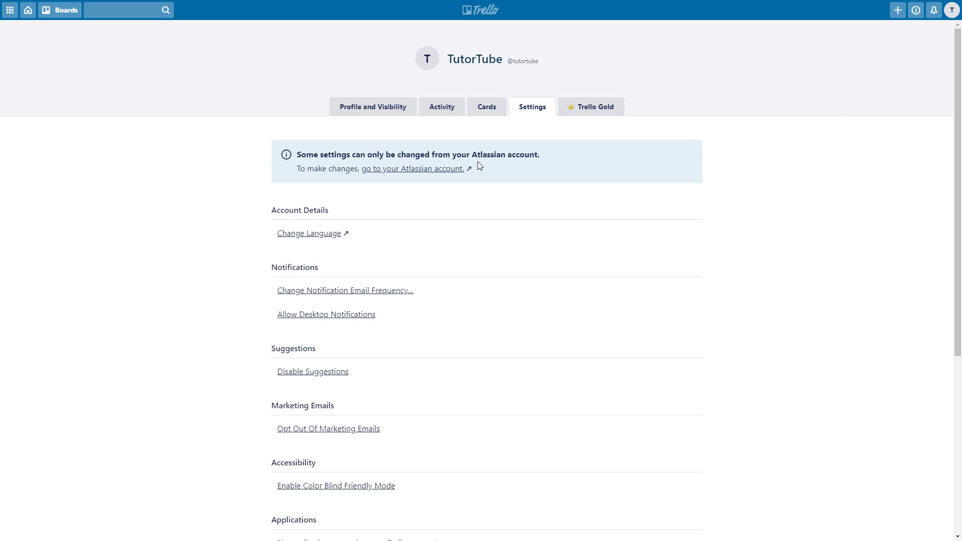
{"action": "scroll", "coordinate": [564, 173], "scroll_direction": "down", "scroll_amount": 5}
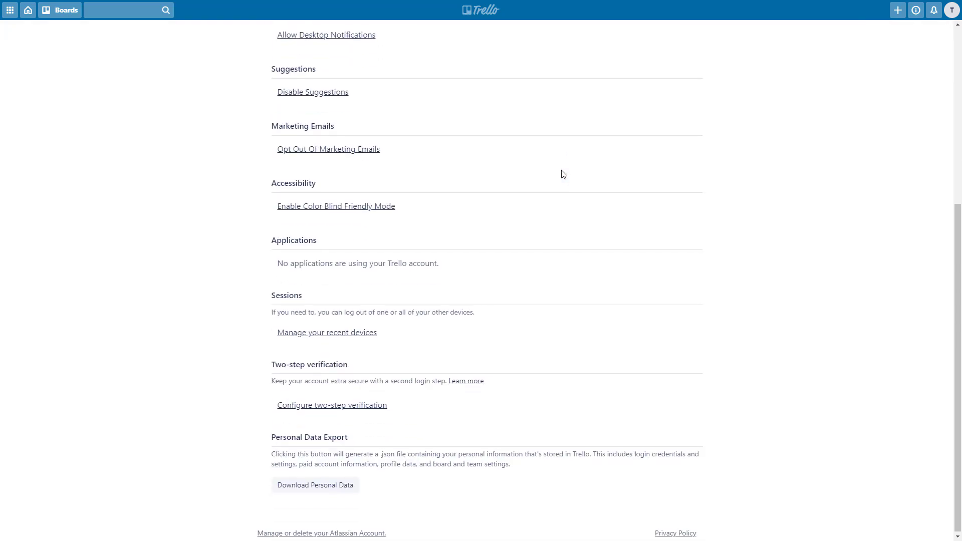
{"action": "scroll", "coordinate": [561, 178], "scroll_direction": "up", "scroll_amount": 5}
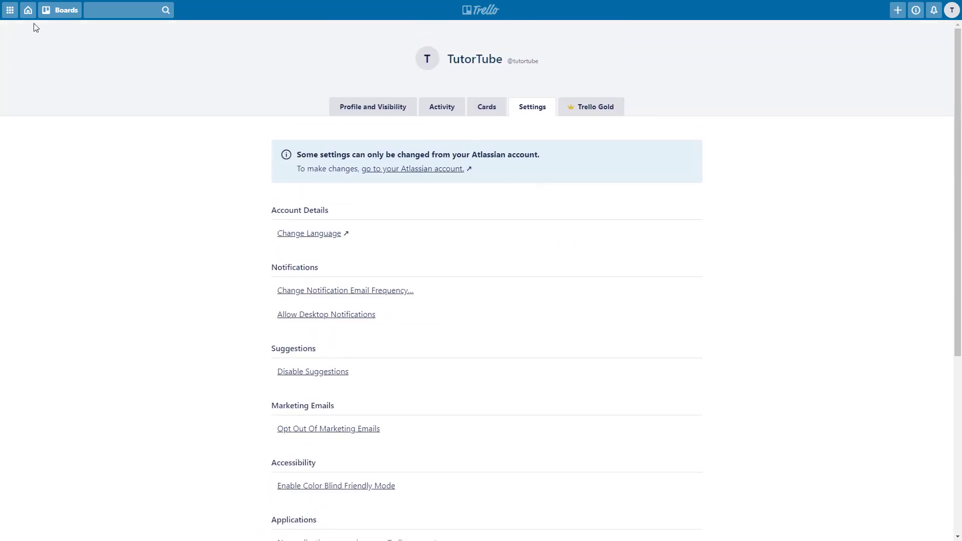
{"action": "left_click", "coordinate": [31, 15]}
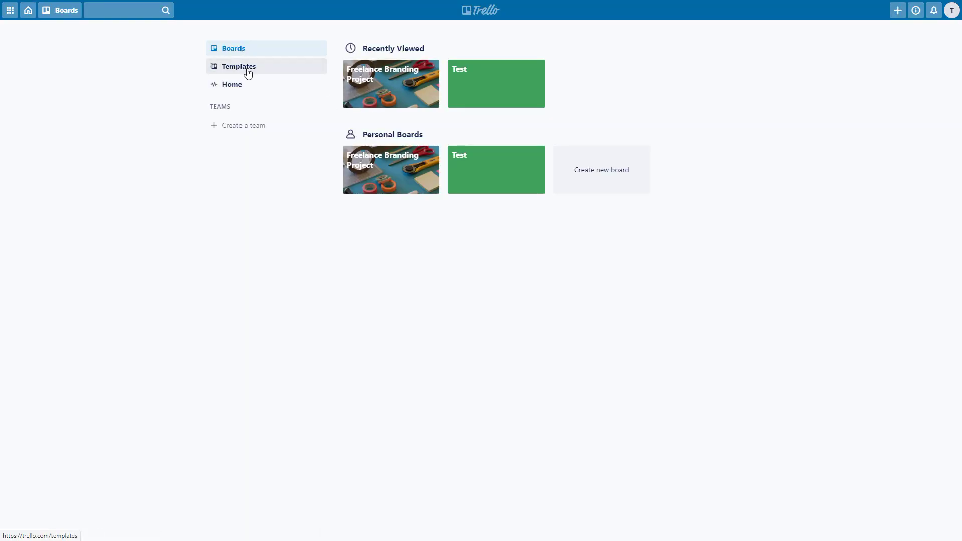
View the Home activity feed and the form for creating a team, leaving the form without creating one
{"action": "left_click", "coordinate": [244, 85]}
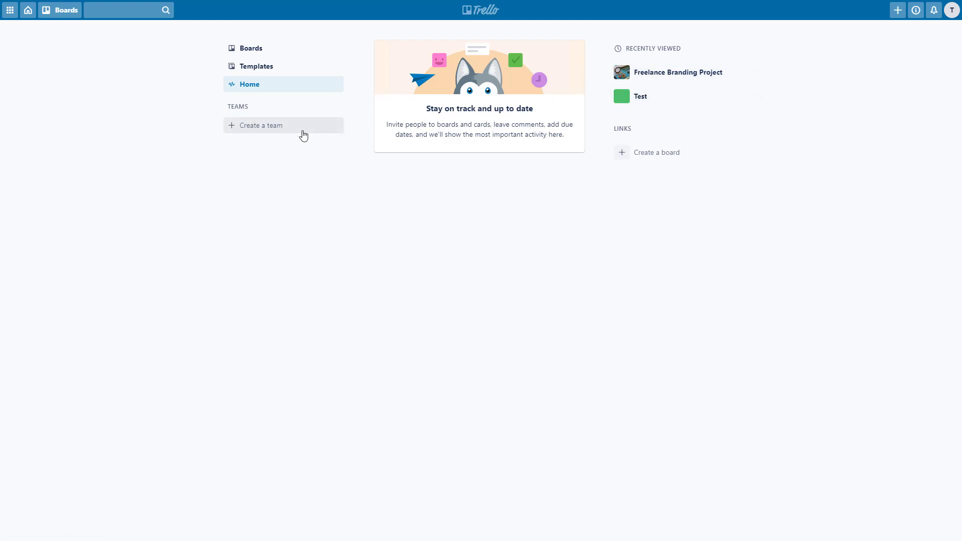
{"action": "left_click", "coordinate": [303, 135]}
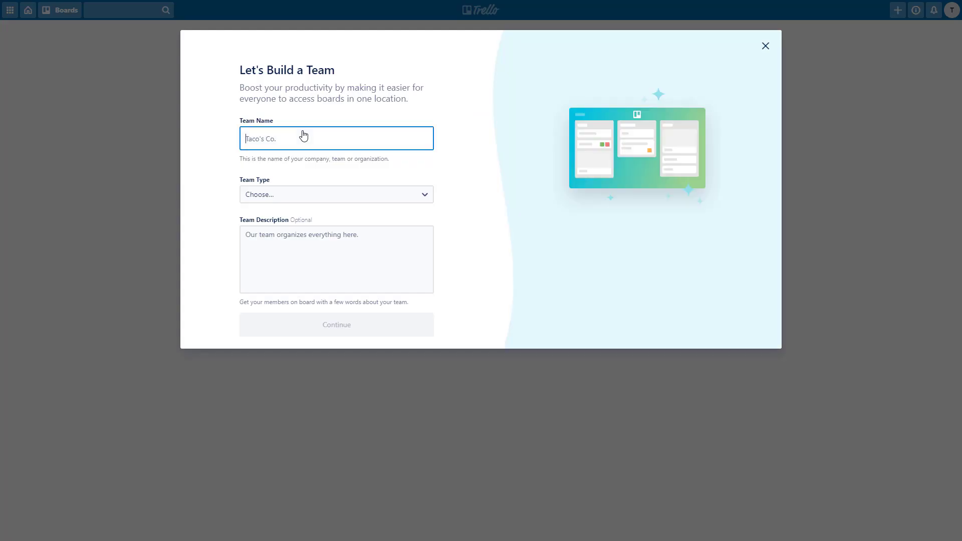
{"action": "left_click", "coordinate": [765, 46]}
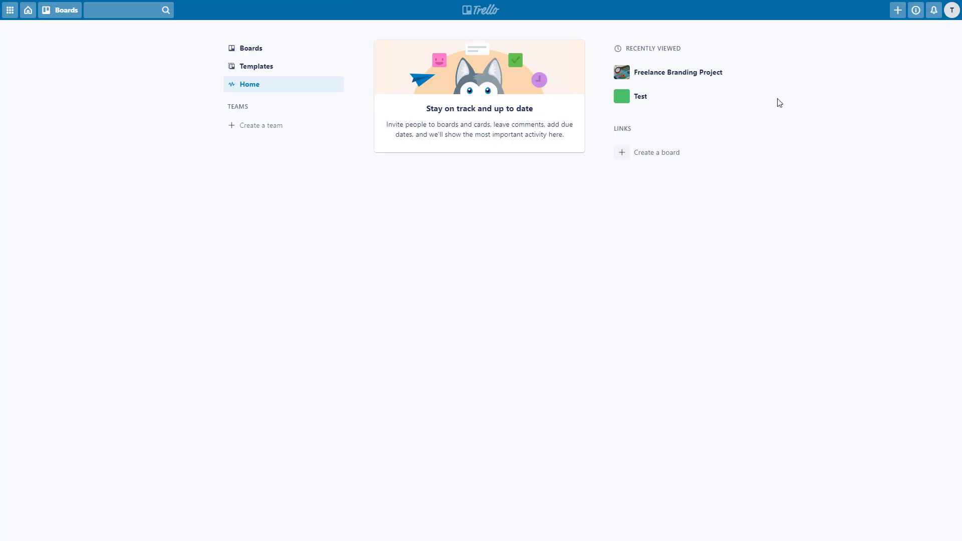